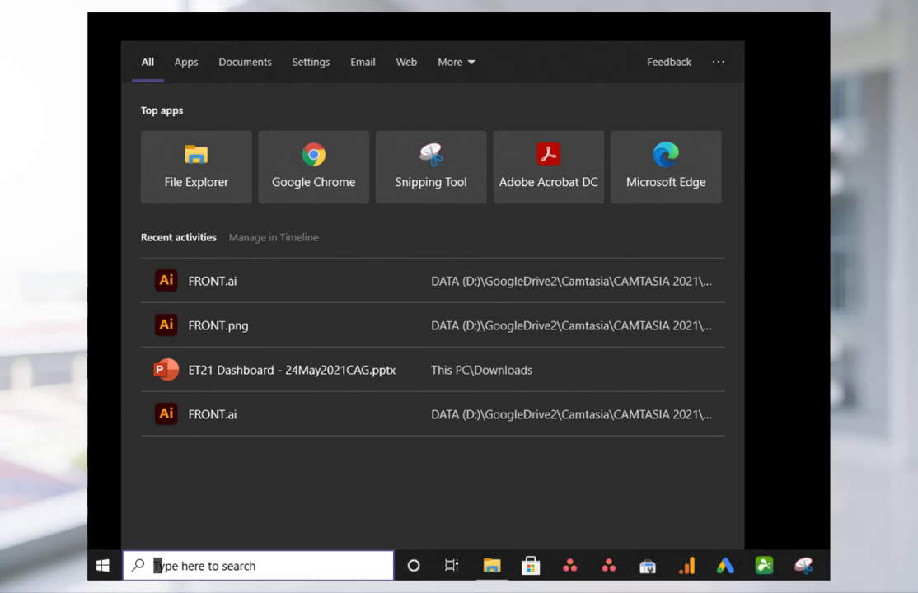
Search Windows for 'snap', after trying 'sip' and 'clip', to launch Snipping Tool.
{"action": "type", "text": "sip"}
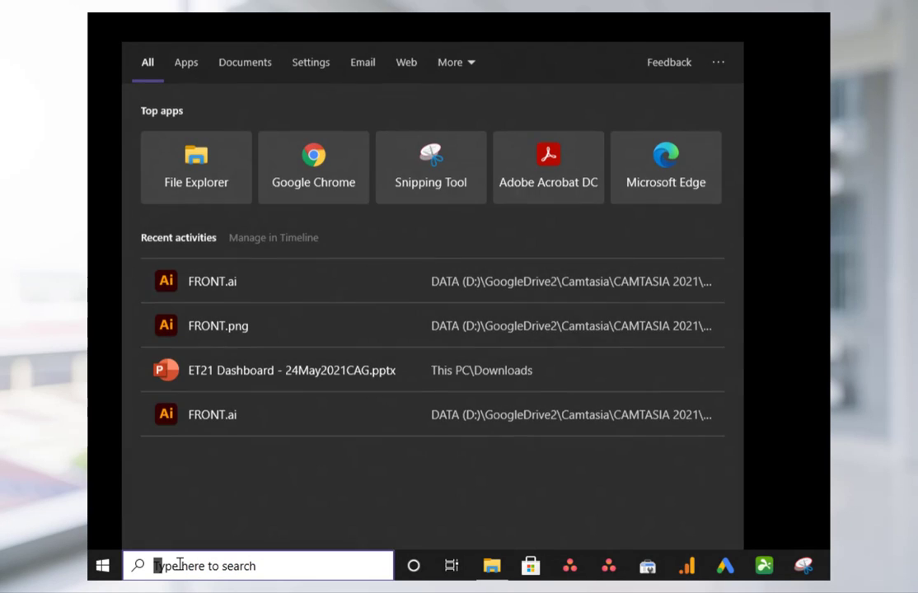
{"action": "type", "text": "clip"}
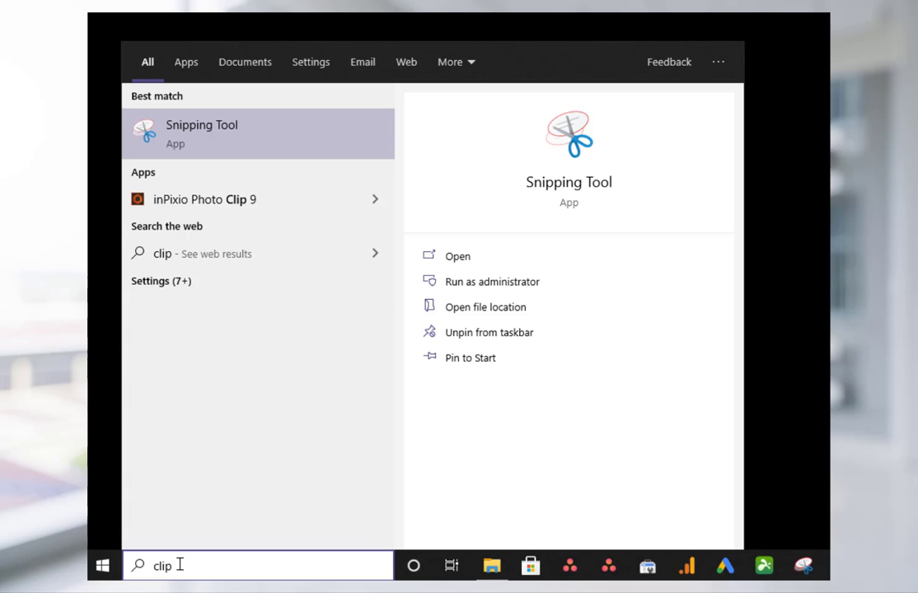
{"action": "left_click_drag", "start_coordinate": [186, 576], "coordinate": [109, 574]}
{"action": "type", "text": "snap"}
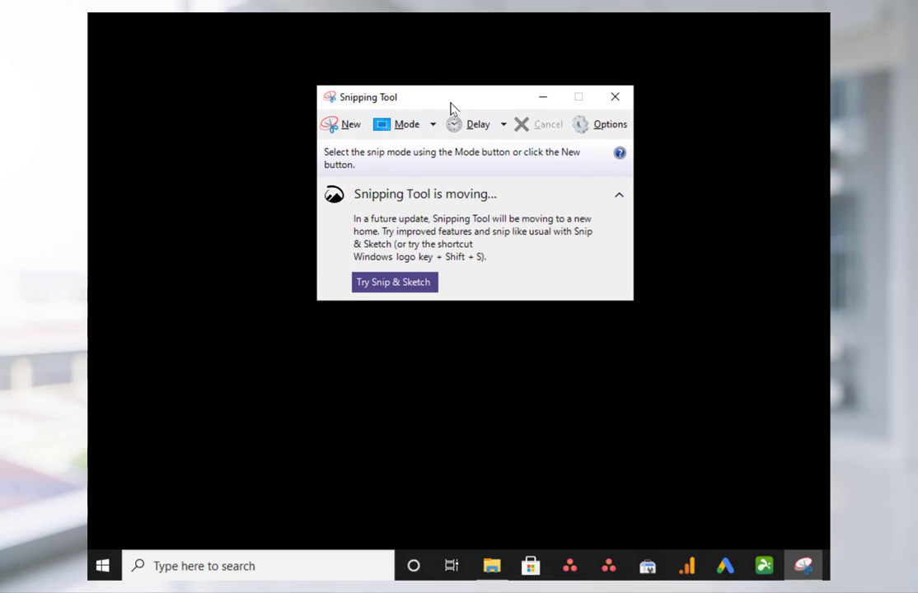
Place Snipping Tool at the top-left beside the Adobe Audition window showing the waveform.
{"action": "left_click_drag", "start_coordinate": [454, 107], "coordinate": [356, 138]}
{"action": "left_click_drag", "start_coordinate": [577, 17], "coordinate": [544, 357]}
{"action": "left_click_drag", "start_coordinate": [393, 122], "coordinate": [481, 41]}
{"action": "left_click_drag", "start_coordinate": [561, 371], "coordinate": [917, 294]}
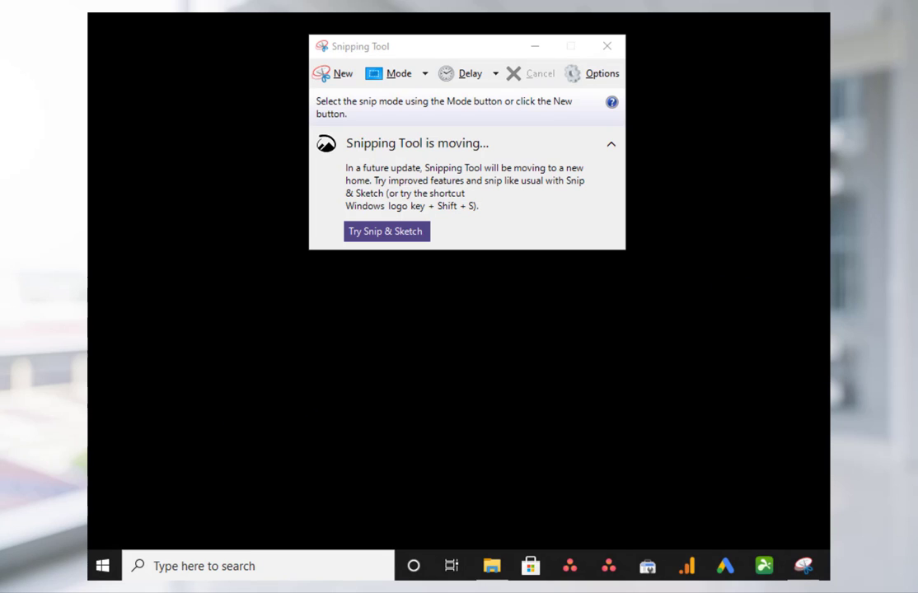
{"action": "left_click_drag", "start_coordinate": [824, 50], "coordinate": [601, 74]}
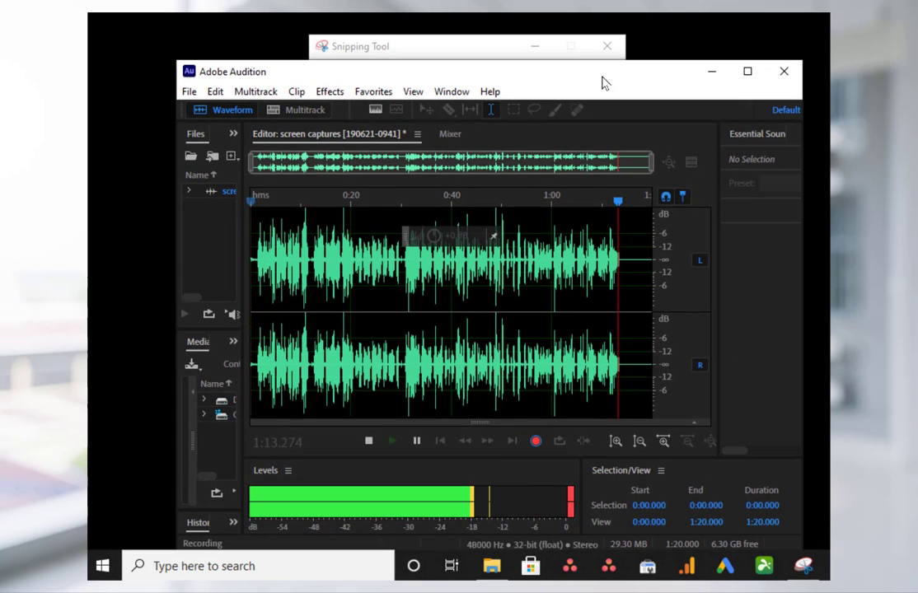
{"action": "left_click_drag", "start_coordinate": [416, 47], "coordinate": [240, 31]}
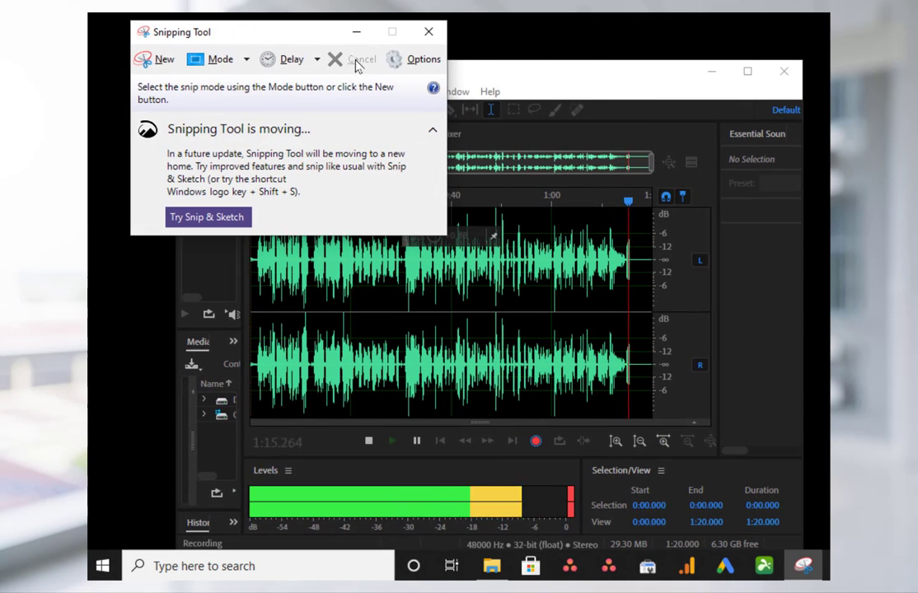
{"action": "left_click_drag", "start_coordinate": [585, 81], "coordinate": [549, 135]}
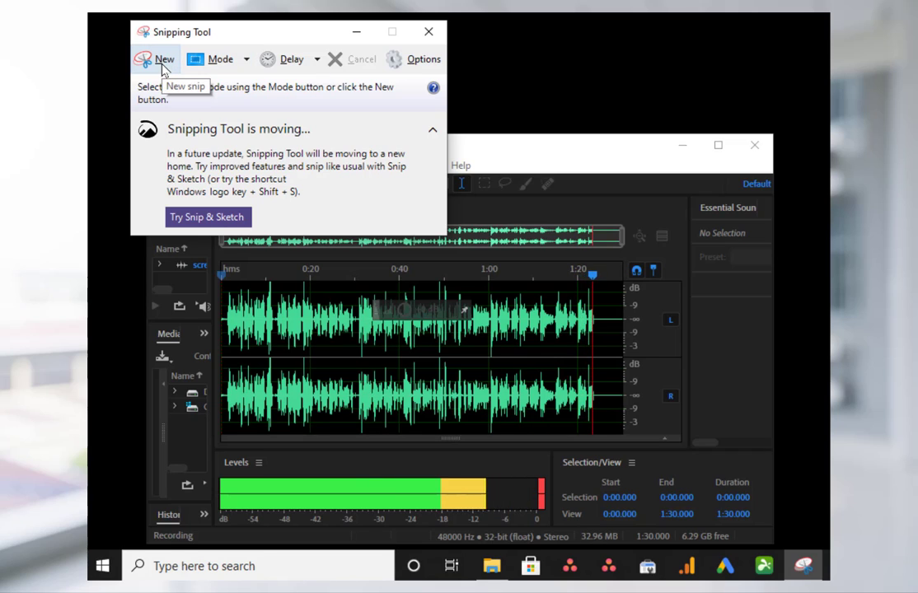
Take a rectangular snip around the entire Adobe Audition window.
{"action": "left_click", "coordinate": [247, 59]}
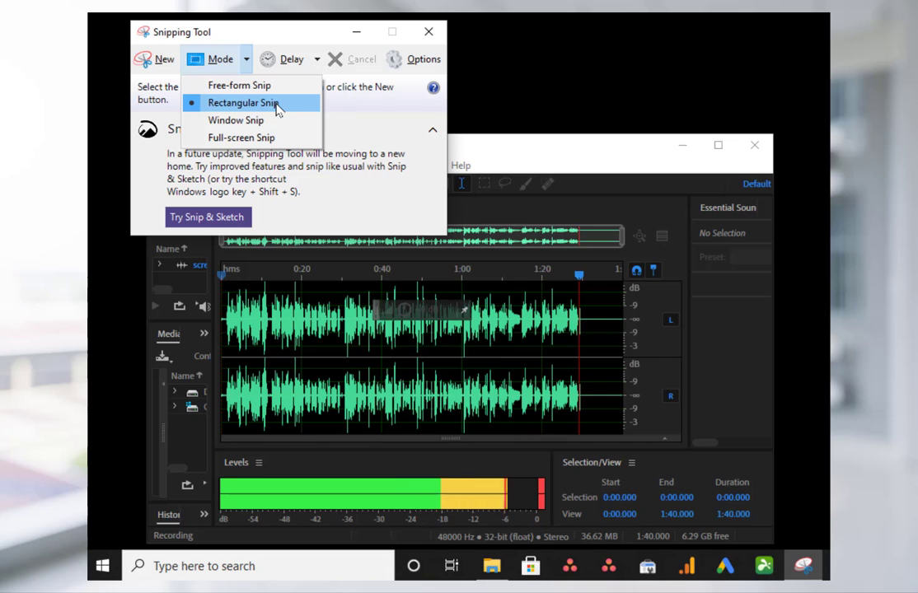
{"action": "left_click", "coordinate": [156, 66]}
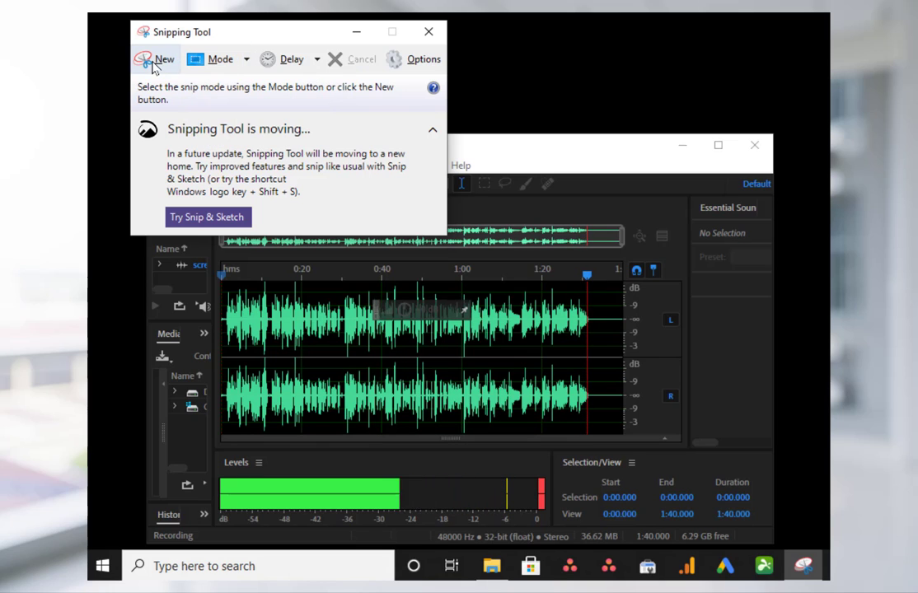
{"action": "left_click", "coordinate": [155, 66]}
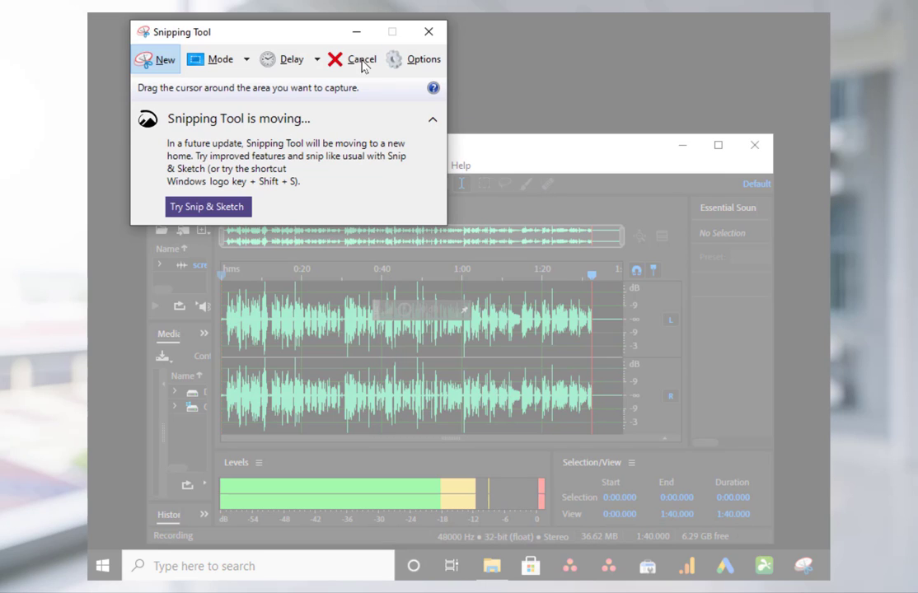
{"action": "left_click_drag", "start_coordinate": [291, 41], "coordinate": [501, 13]}
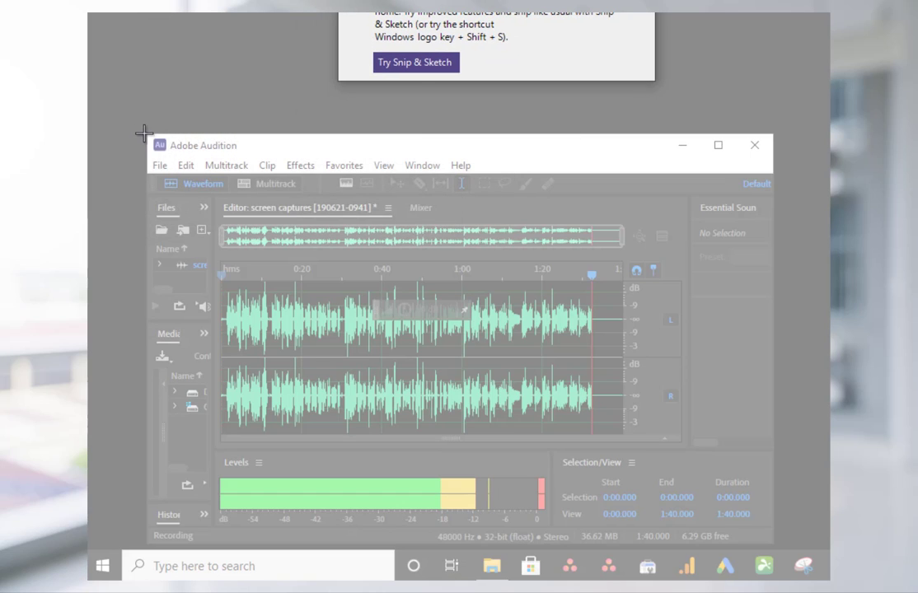
{"action": "mouse_move", "coordinate": [147, 136]}
{"action": "left_mouse_down"}
{"action": "mouse_move", "coordinate": [186, 148]}
{"action": "mouse_move", "coordinate": [441, 303]}
{"action": "mouse_move", "coordinate": [762, 518]}
{"action": "left_mouse_up"}
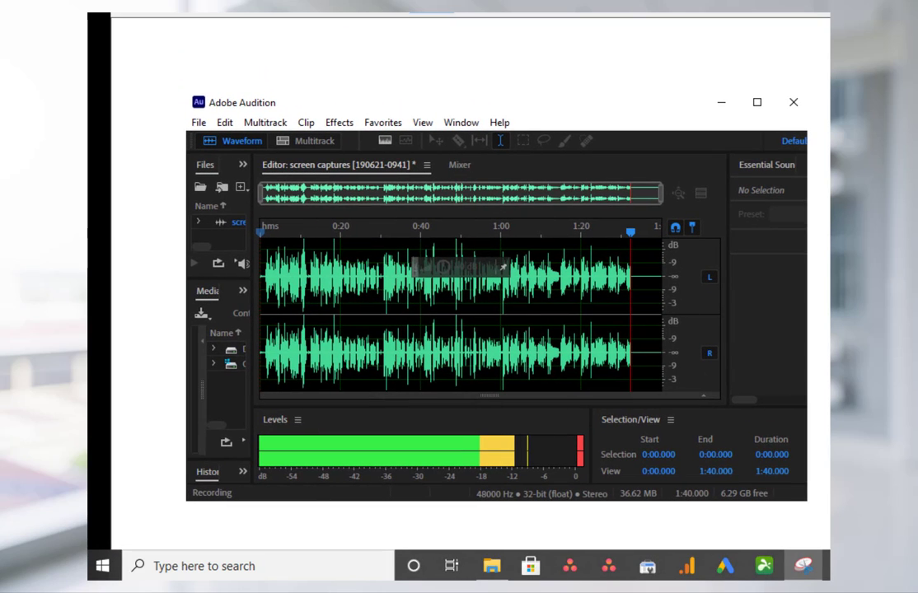
Move Audition aside and widen the Snipping Tool window to show the complete snip.
{"action": "left_click_drag", "start_coordinate": [829, 13], "coordinate": [717, 17]}
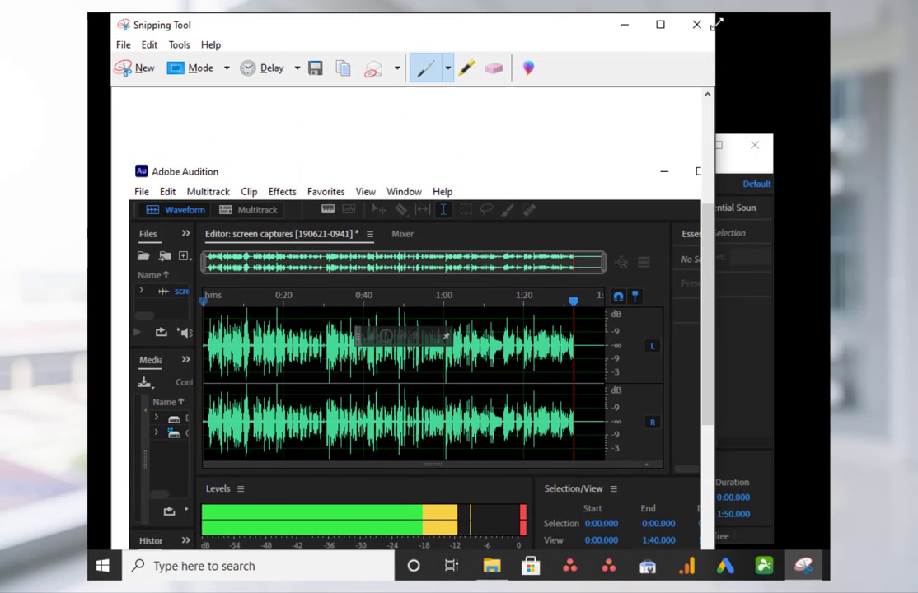
{"action": "left_click", "coordinate": [756, 292]}
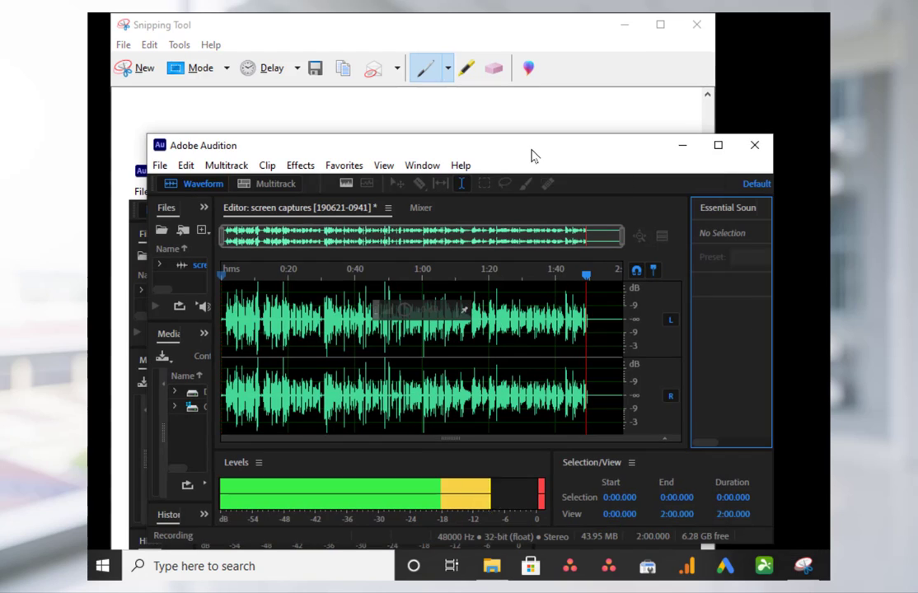
{"action": "left_click_drag", "start_coordinate": [532, 156], "coordinate": [635, 134]}
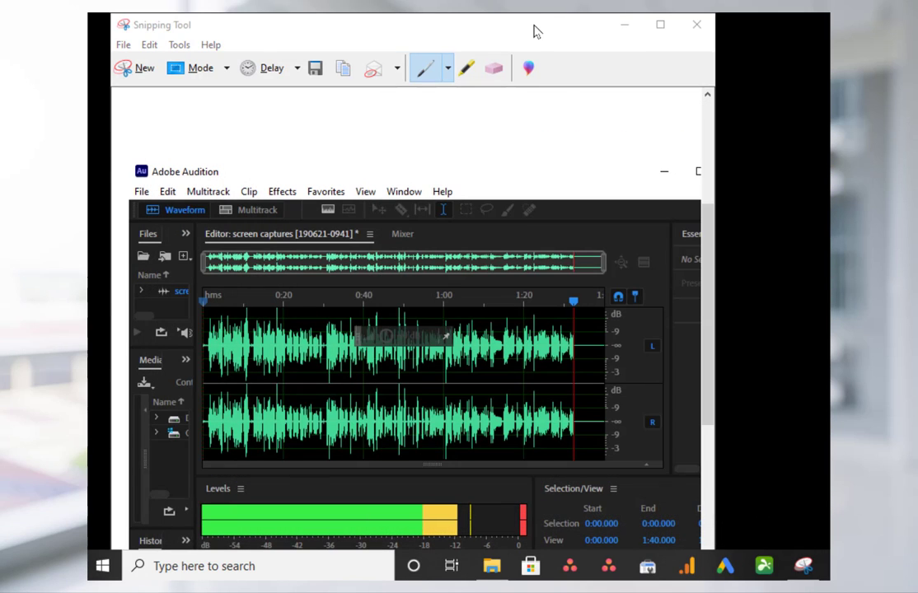
{"action": "left_click_drag", "start_coordinate": [534, 33], "coordinate": [545, 5]}
{"action": "left_click_drag", "start_coordinate": [708, 132], "coordinate": [825, 134]}
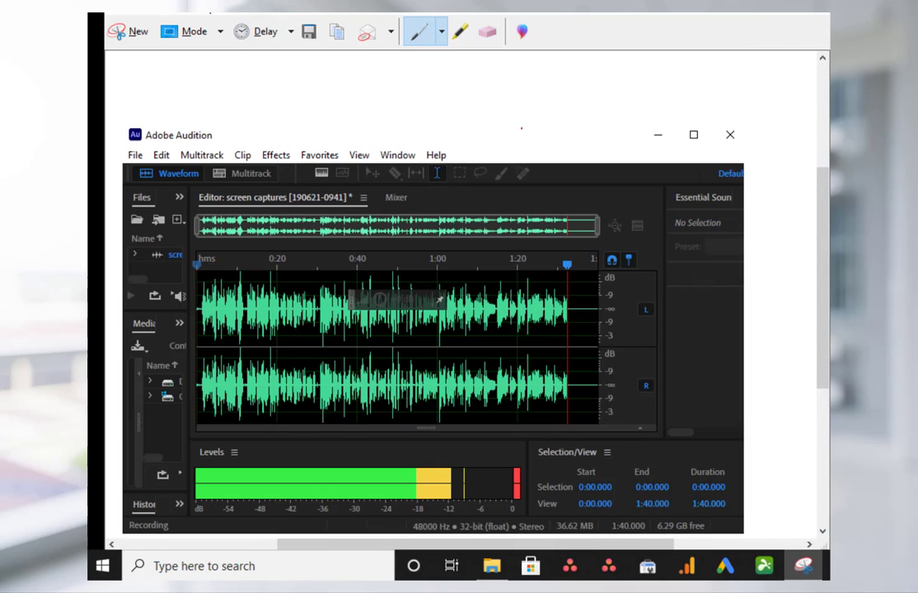
Highlight the Audition title in yellow, then circle areas and write 'Test' with the red pen.
{"action": "left_click", "coordinate": [460, 32]}
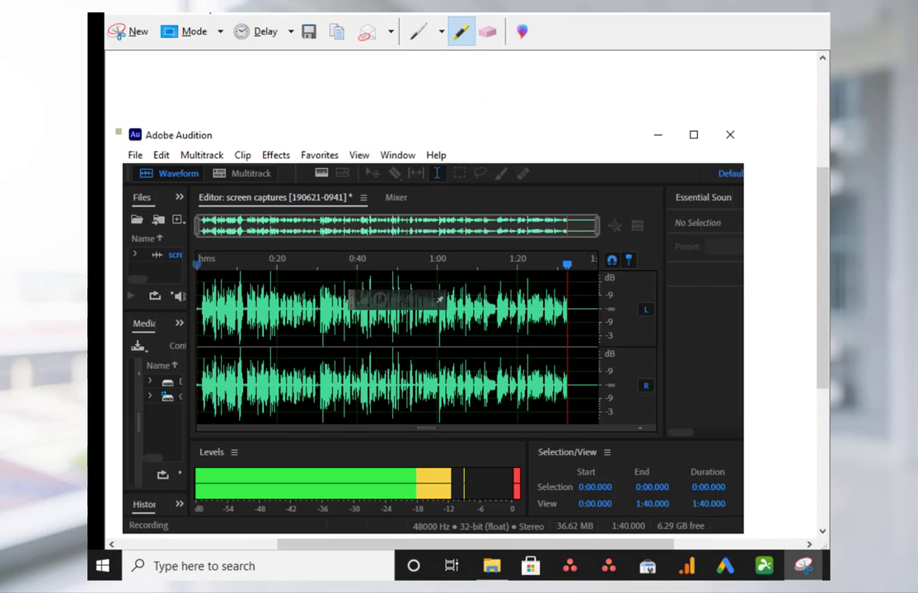
{"action": "left_click_drag", "start_coordinate": [117, 130], "coordinate": [244, 140]}
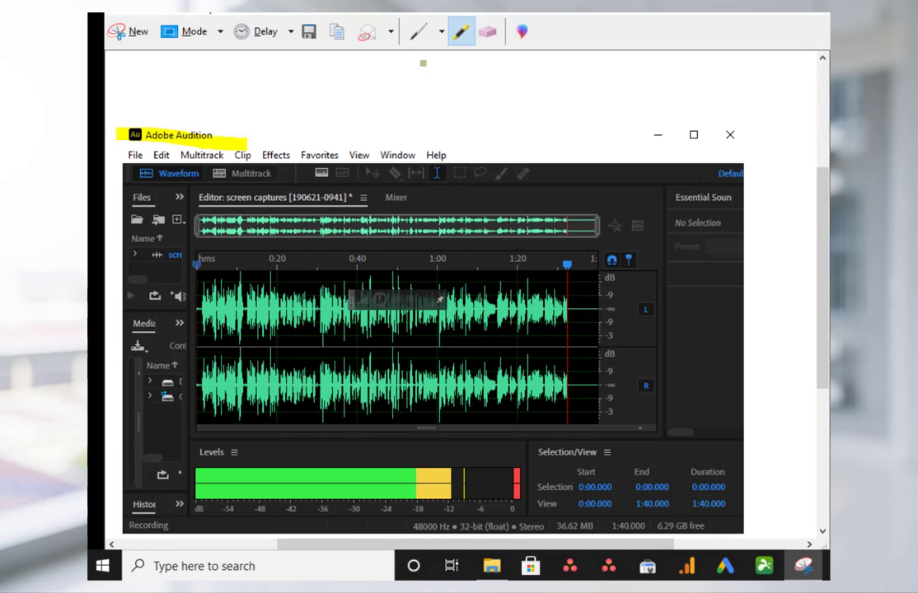
{"action": "left_click", "coordinate": [417, 34]}
{"action": "left_click_drag", "start_coordinate": [496, 134], "coordinate": [419, 155]}
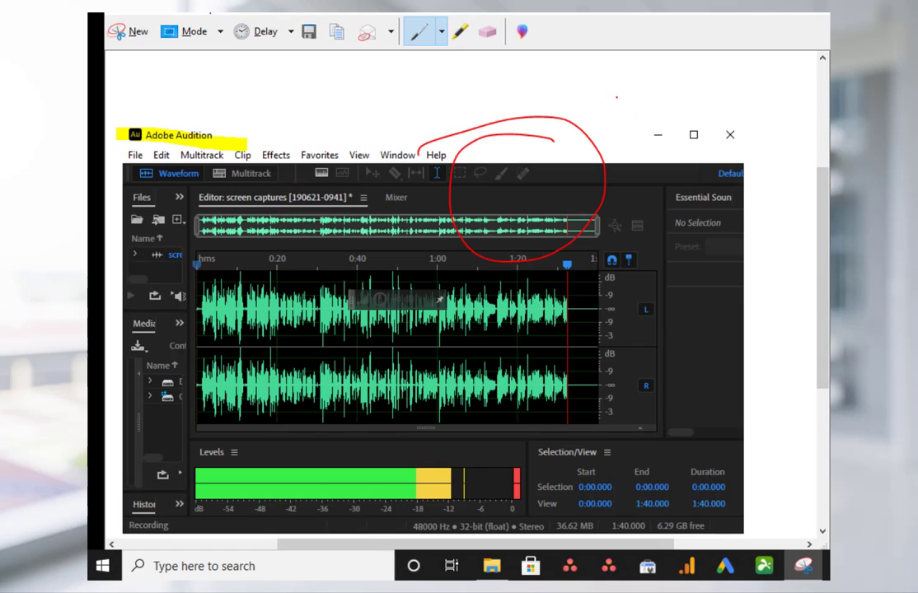
{"action": "left_click_drag", "start_coordinate": [583, 103], "coordinate": [648, 100]}
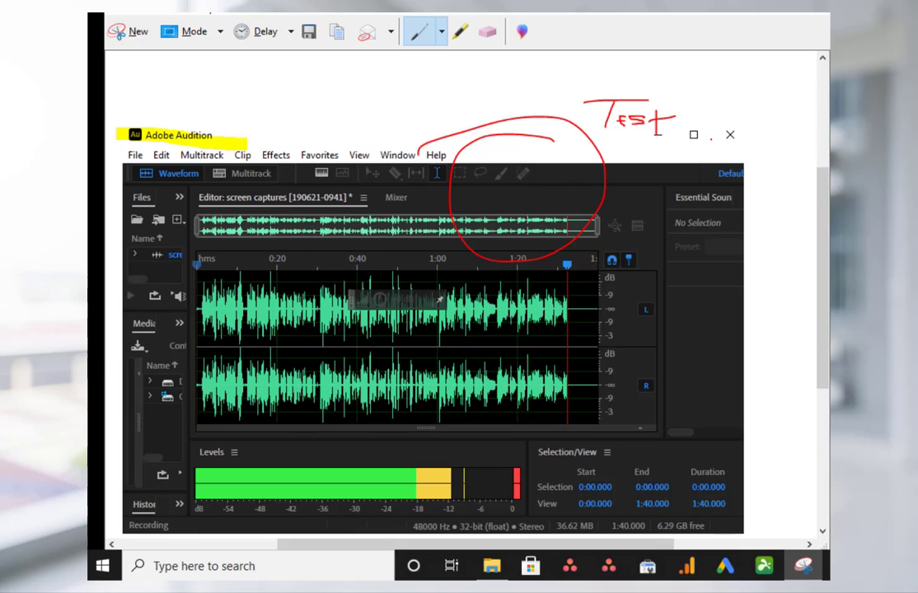
{"action": "left_click_drag", "start_coordinate": [710, 140], "coordinate": [784, 140]}
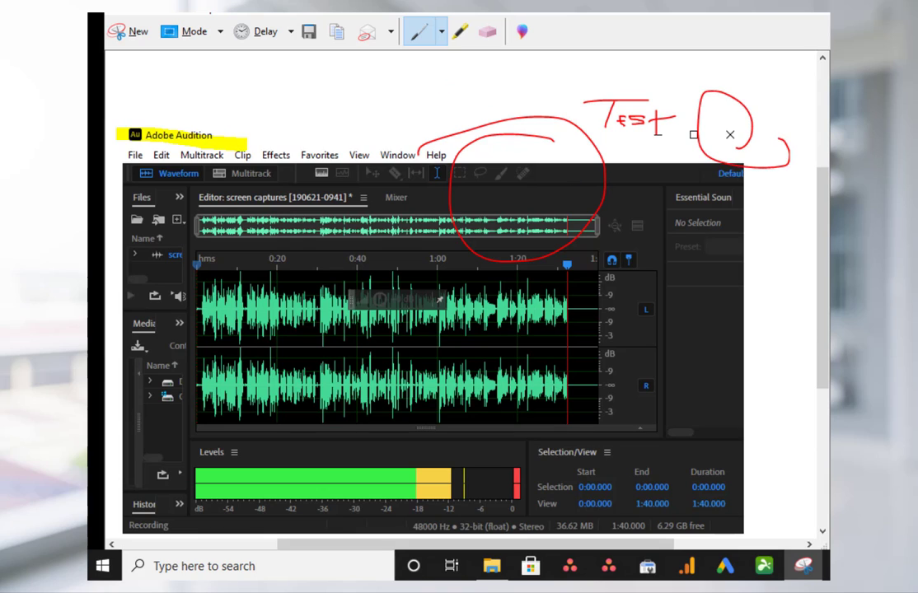
Open the snip in Paint 3D and erase the 'Test' mark, the Favorites/View labels and a waveform patch.
{"action": "left_click", "coordinate": [521, 31]}
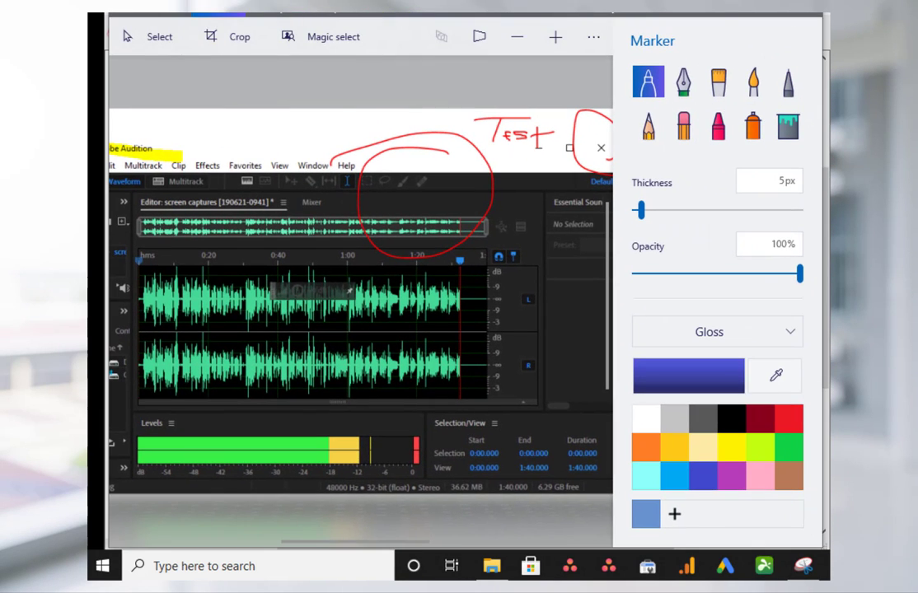
{"action": "left_click_drag", "start_coordinate": [821, 197], "coordinate": [829, 199]}
{"action": "left_click", "coordinate": [697, 125]}
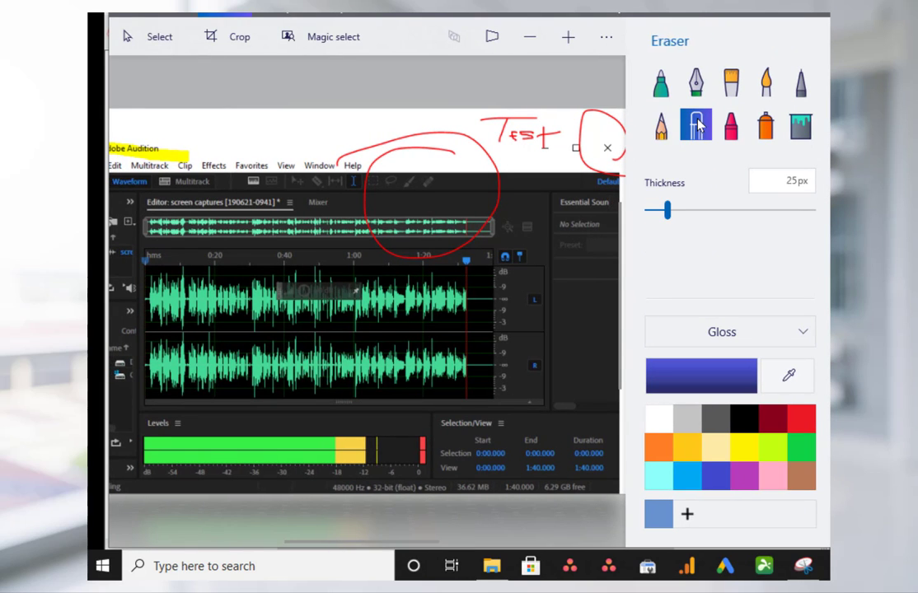
{"action": "mouse_move", "coordinate": [522, 139]}
{"action": "left_mouse_down"}
{"action": "mouse_move", "coordinate": [512, 141]}
{"action": "mouse_move", "coordinate": [509, 112]}
{"action": "mouse_move", "coordinate": [486, 117]}
{"action": "mouse_move", "coordinate": [557, 139]}
{"action": "mouse_move", "coordinate": [548, 151]}
{"action": "mouse_move", "coordinate": [598, 117]}
{"action": "mouse_move", "coordinate": [581, 160]}
{"action": "mouse_move", "coordinate": [582, 113]}
{"action": "mouse_move", "coordinate": [606, 155]}
{"action": "mouse_move", "coordinate": [593, 165]}
{"action": "mouse_move", "coordinate": [416, 148]}
{"action": "mouse_move", "coordinate": [431, 143]}
{"action": "mouse_move", "coordinate": [412, 138]}
{"action": "left_mouse_up"}
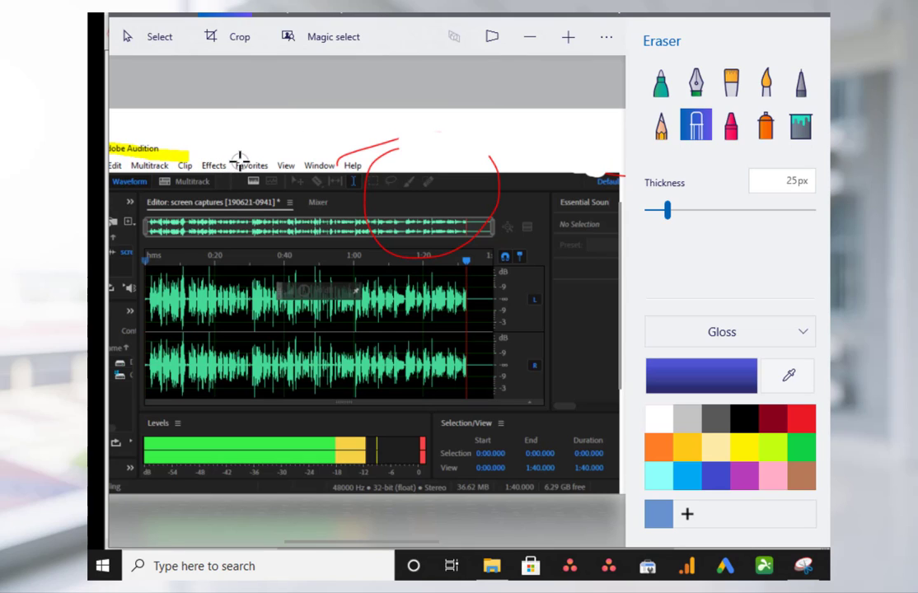
{"action": "left_click_drag", "start_coordinate": [239, 161], "coordinate": [440, 154]}
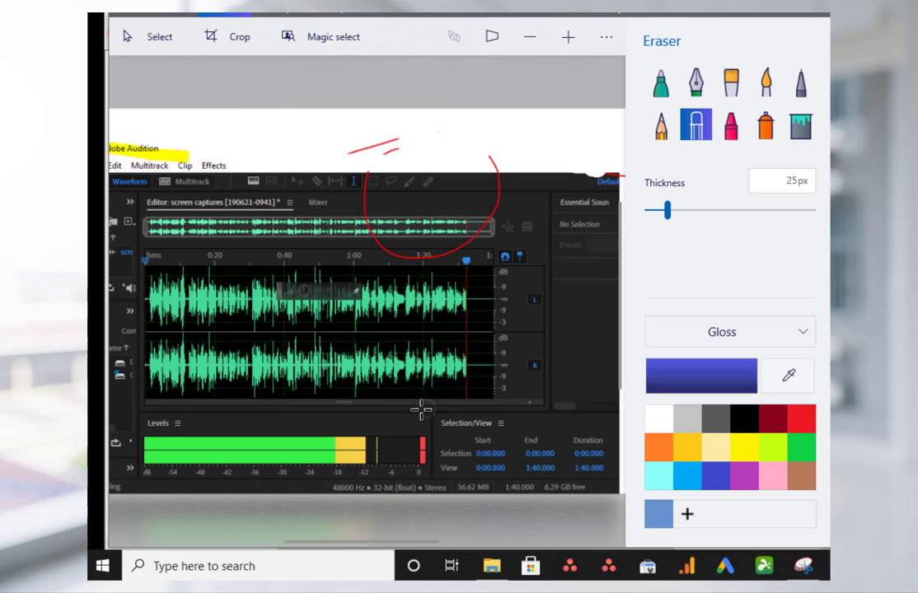
{"action": "mouse_move", "coordinate": [359, 339]}
{"action": "left_mouse_down"}
{"action": "mouse_move", "coordinate": [365, 378]}
{"action": "mouse_move", "coordinate": [425, 385]}
{"action": "mouse_move", "coordinate": [471, 354]}
{"action": "mouse_move", "coordinate": [404, 342]}
{"action": "mouse_move", "coordinate": [398, 356]}
{"action": "mouse_move", "coordinate": [422, 375]}
{"action": "mouse_move", "coordinate": [383, 349]}
{"action": "mouse_move", "coordinate": [455, 340]}
{"action": "mouse_move", "coordinate": [369, 328]}
{"action": "mouse_move", "coordinate": [375, 361]}
{"action": "left_mouse_up"}
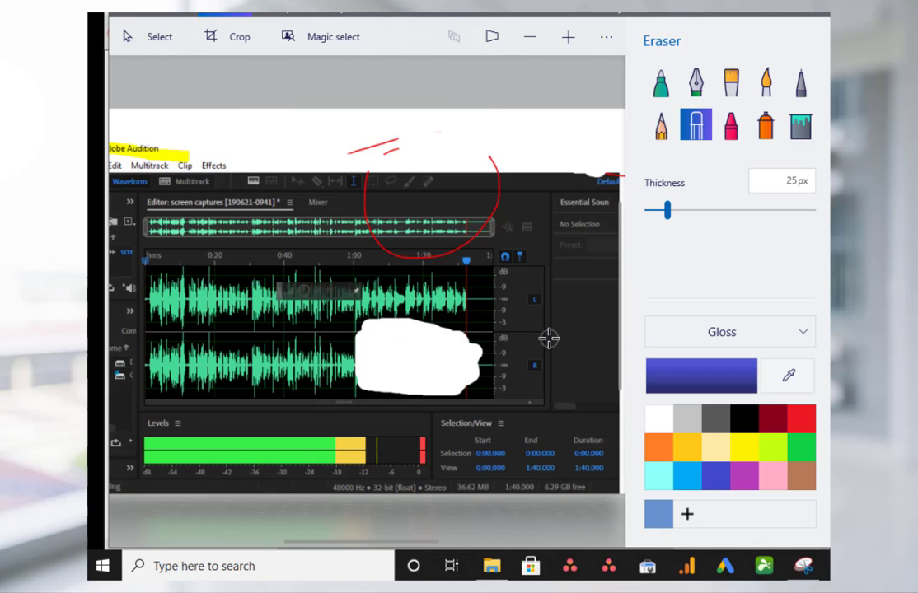
Scribble blue and then red crayon strokes over the white patch.
{"action": "left_click", "coordinate": [730, 124]}
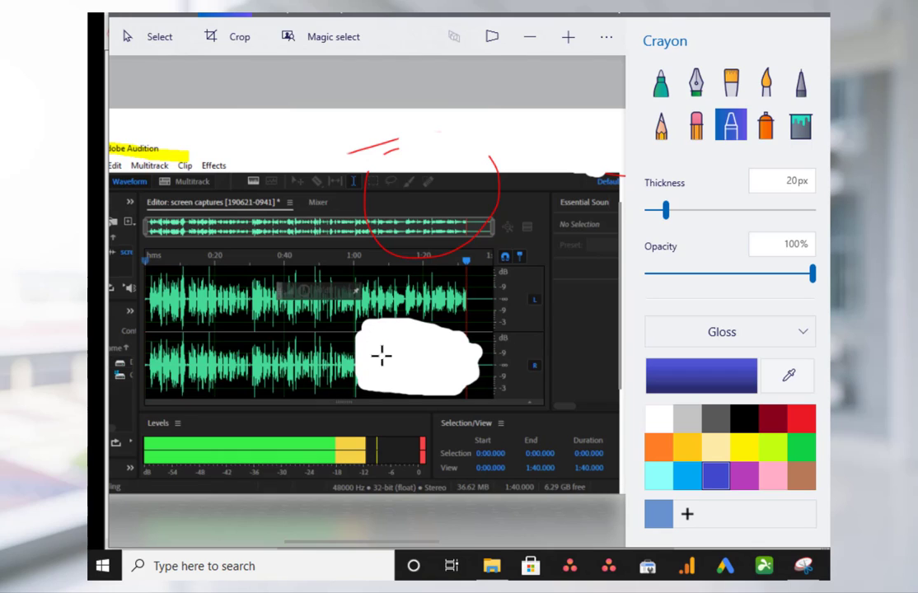
{"action": "mouse_move", "coordinate": [380, 361]}
{"action": "left_mouse_down"}
{"action": "mouse_move", "coordinate": [376, 371]}
{"action": "mouse_move", "coordinate": [404, 381]}
{"action": "mouse_move", "coordinate": [371, 363]}
{"action": "left_mouse_up"}
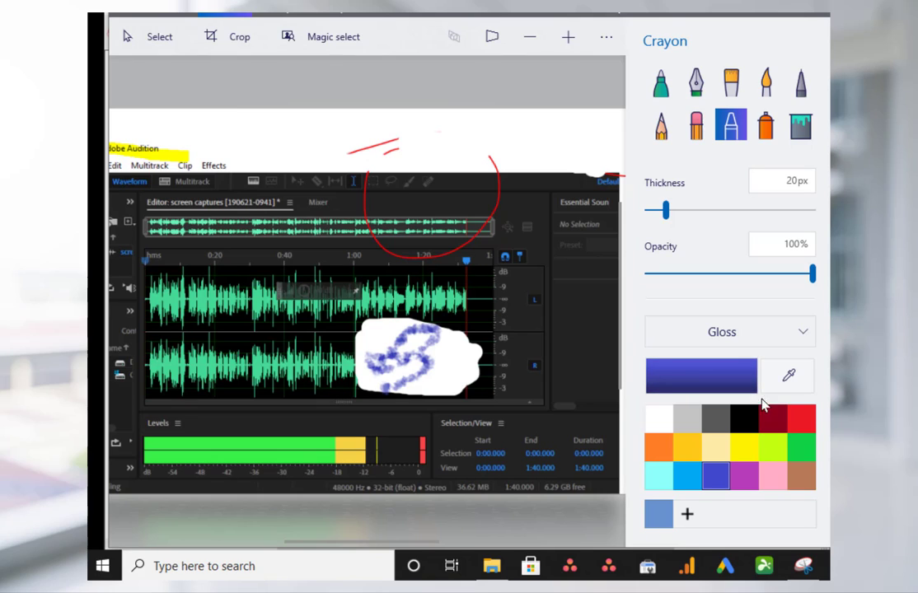
{"action": "left_click", "coordinate": [800, 420]}
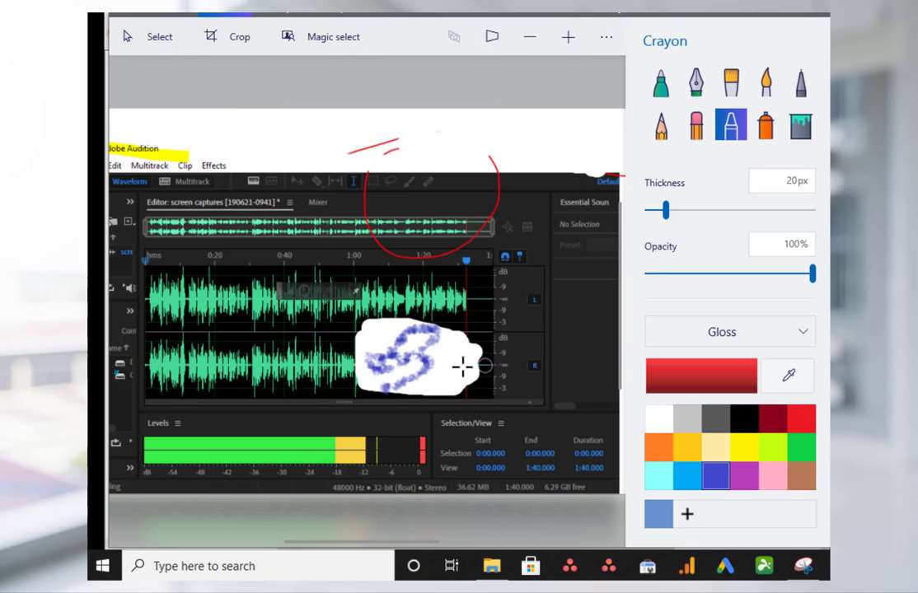
{"action": "left_click_drag", "start_coordinate": [434, 364], "coordinate": [441, 371]}
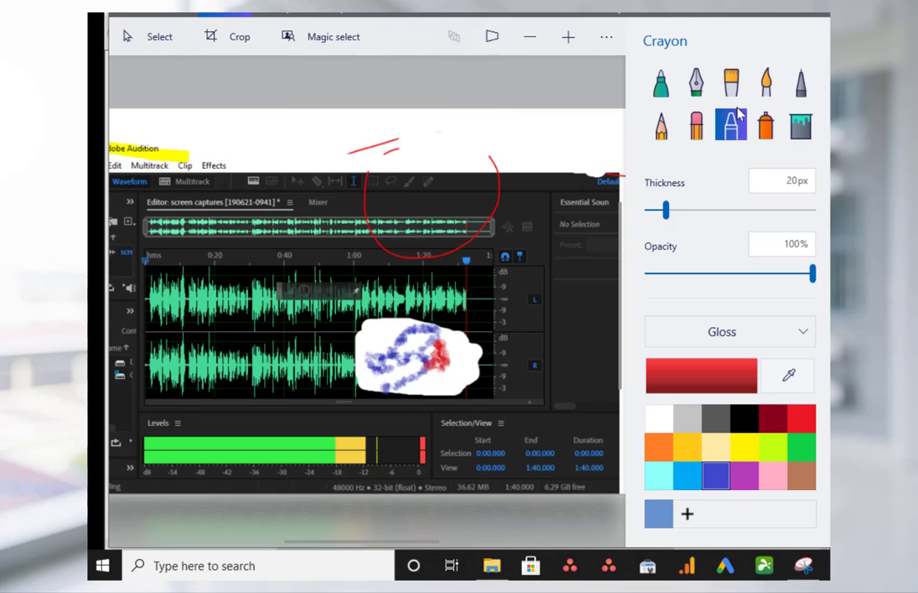
Paint a red watercolour wash and draw a red marker mark on the patch.
{"action": "left_click", "coordinate": [765, 83]}
{"action": "left_click_drag", "start_coordinate": [363, 358], "coordinate": [392, 346]}
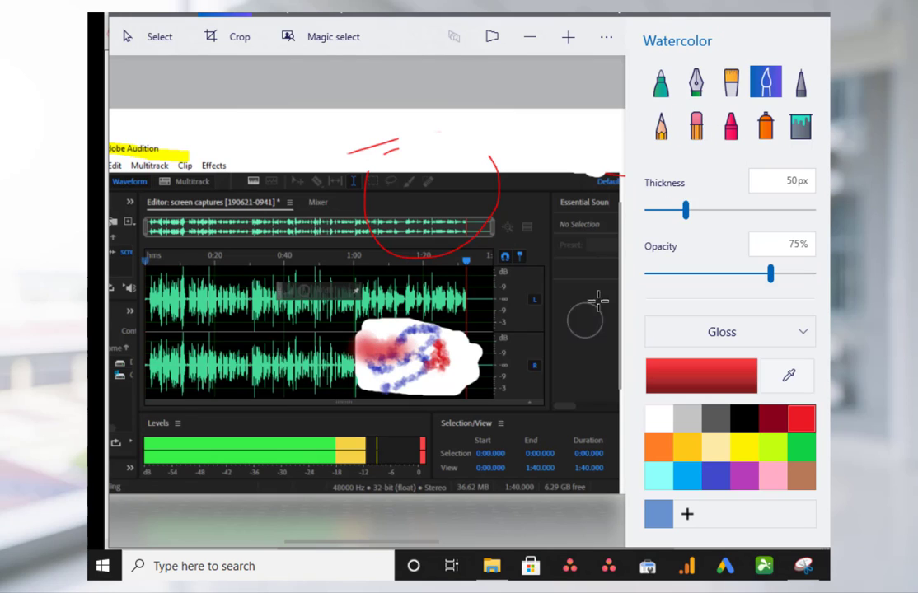
{"action": "left_click", "coordinate": [661, 82]}
{"action": "left_click_drag", "start_coordinate": [451, 340], "coordinate": [447, 381]}
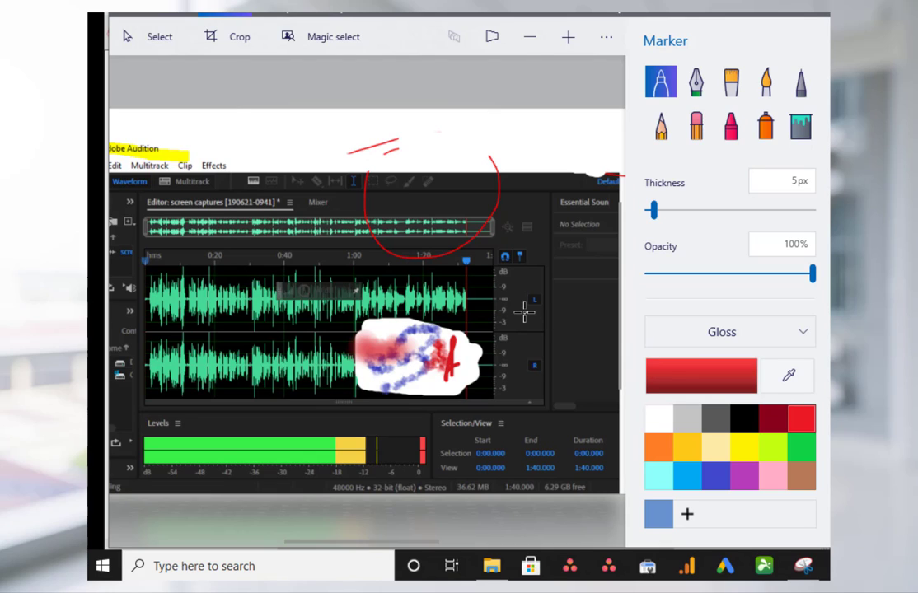
Add the black text 'test' above the waveform.
{"action": "left_click", "coordinate": [433, 15]}
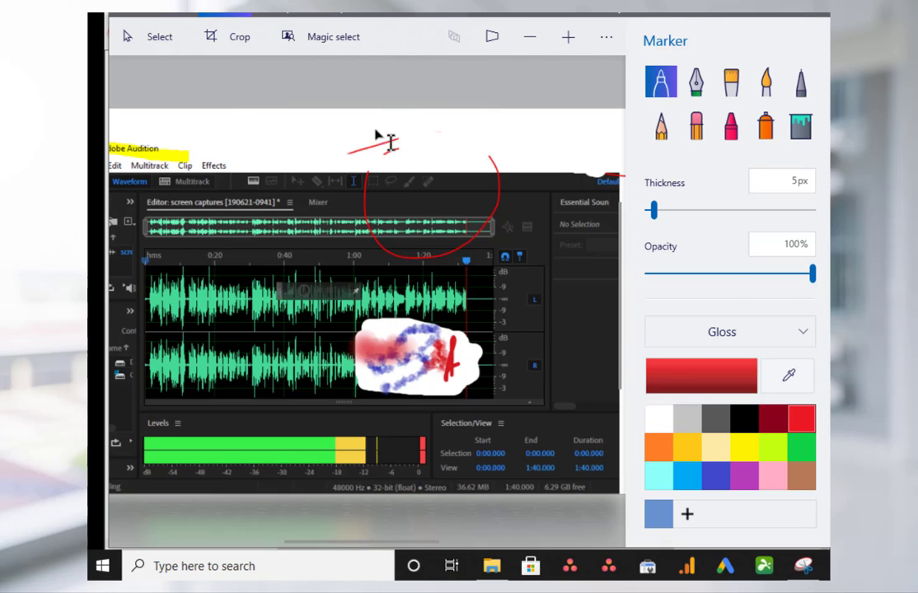
{"action": "left_click", "coordinate": [276, 234]}
{"action": "type", "text": "test"}
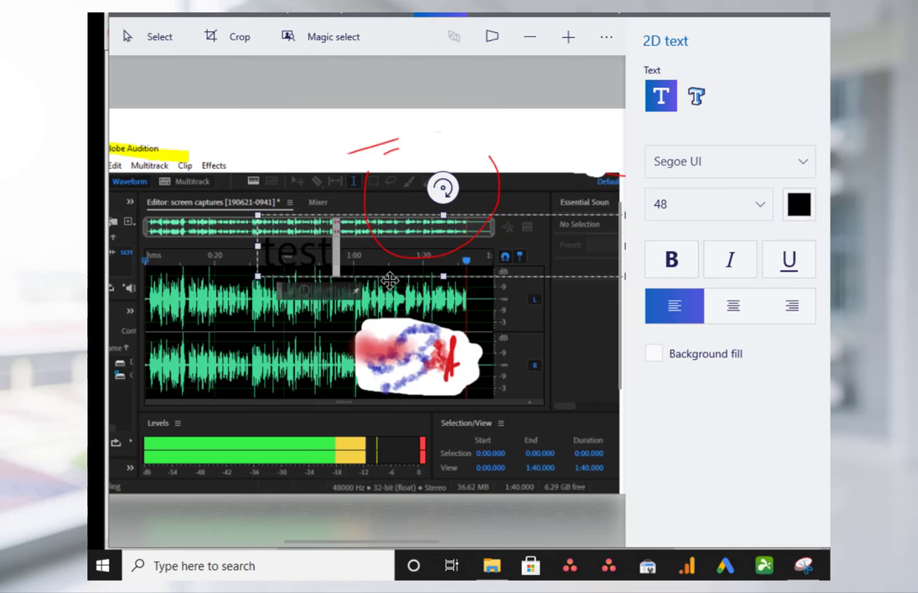
{"action": "left_click", "coordinate": [313, 148]}
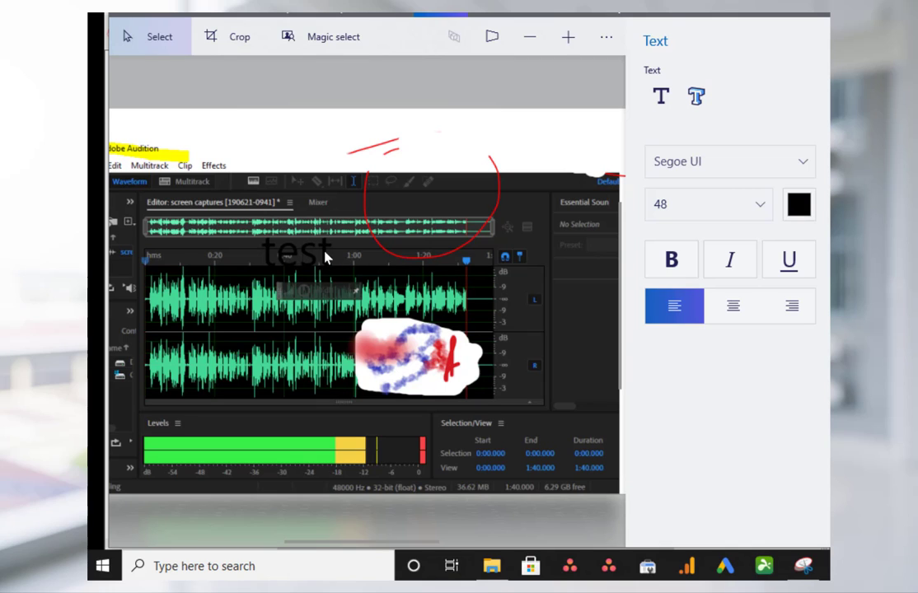
Select and deselect the area around the text, then open and close the extra commands menu.
{"action": "left_click_drag", "start_coordinate": [311, 265], "coordinate": [263, 259]}
{"action": "left_click", "coordinate": [379, 253]}
{"action": "left_click", "coordinate": [607, 37]}
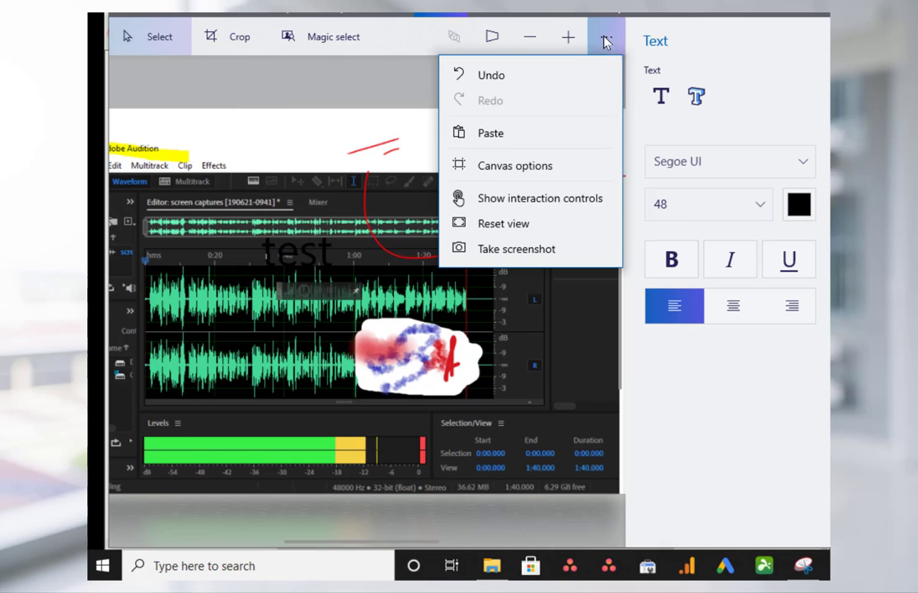
{"action": "left_click", "coordinate": [206, 120]}
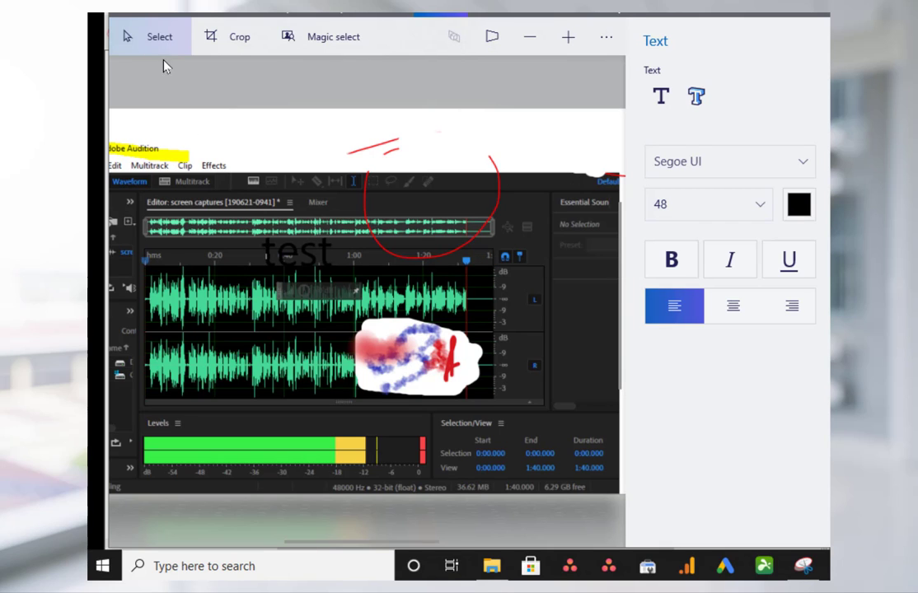
Save a copy as a 2D PNG image named 'tempsnip' in Downloads.
{"action": "left_click", "coordinate": [116, 14]}
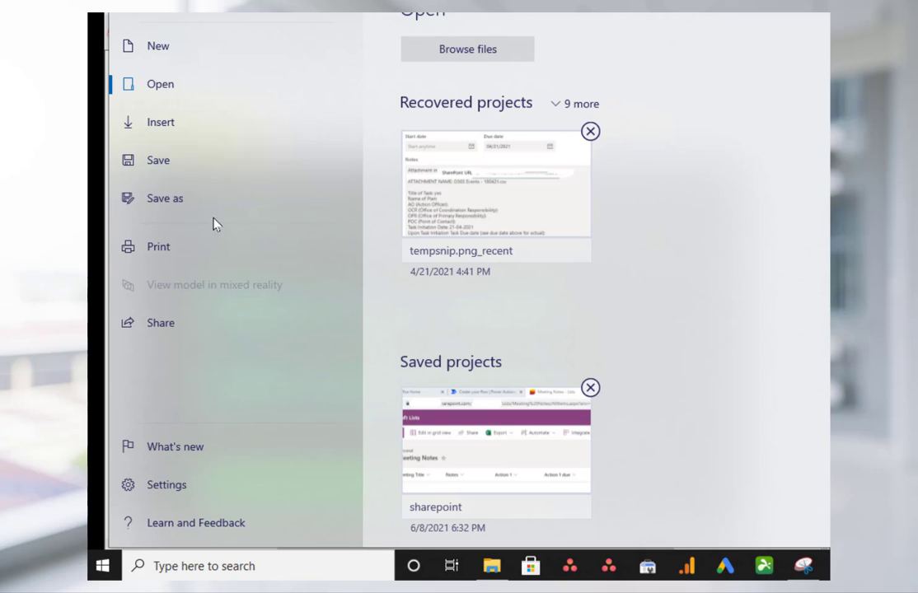
{"action": "left_click", "coordinate": [169, 200]}
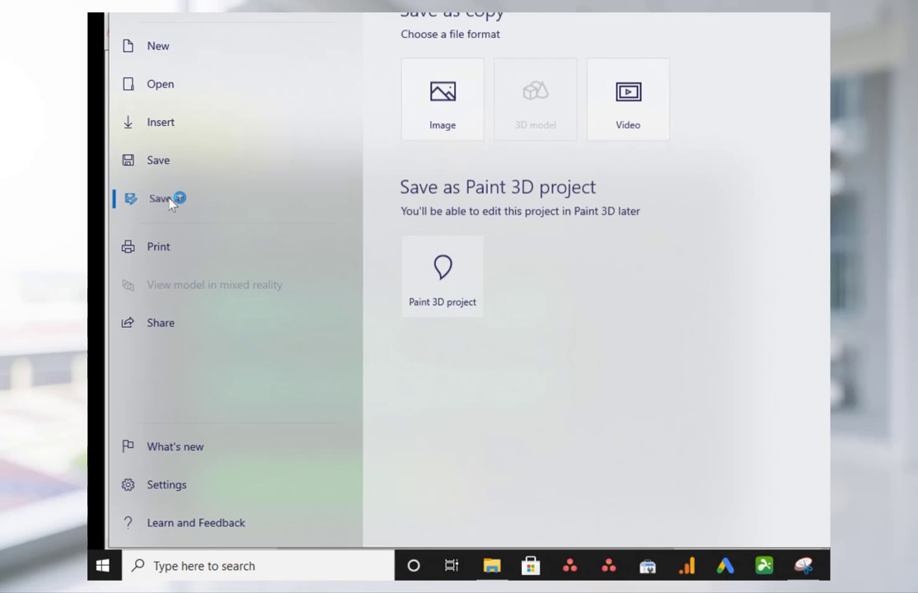
{"action": "left_click", "coordinate": [459, 116]}
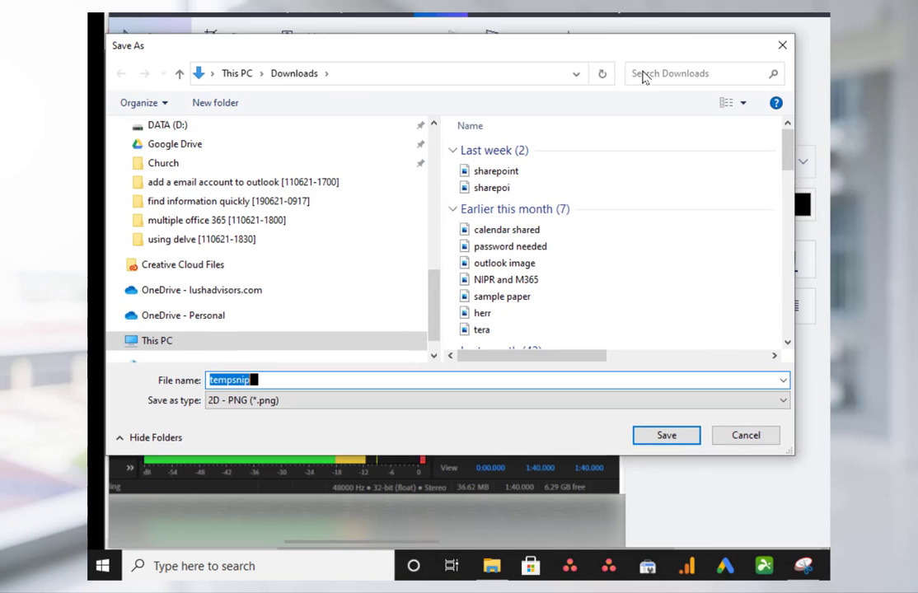
{"action": "left_click", "coordinate": [682, 453]}
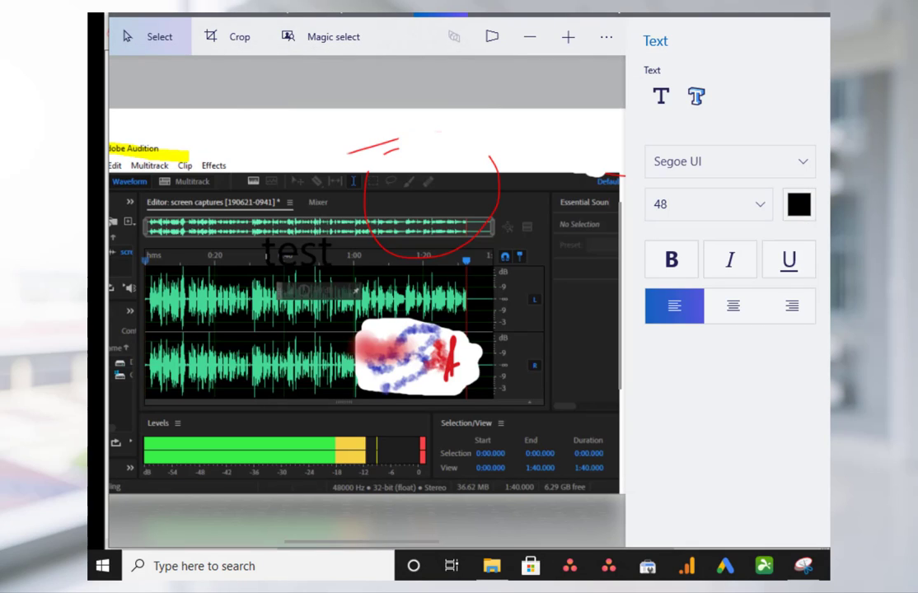
Close Paint 3D without saving, then save the Snipping Tool capture as PNG 'Capture' in Downloads.
{"action": "key", "text": "alt+F4"}
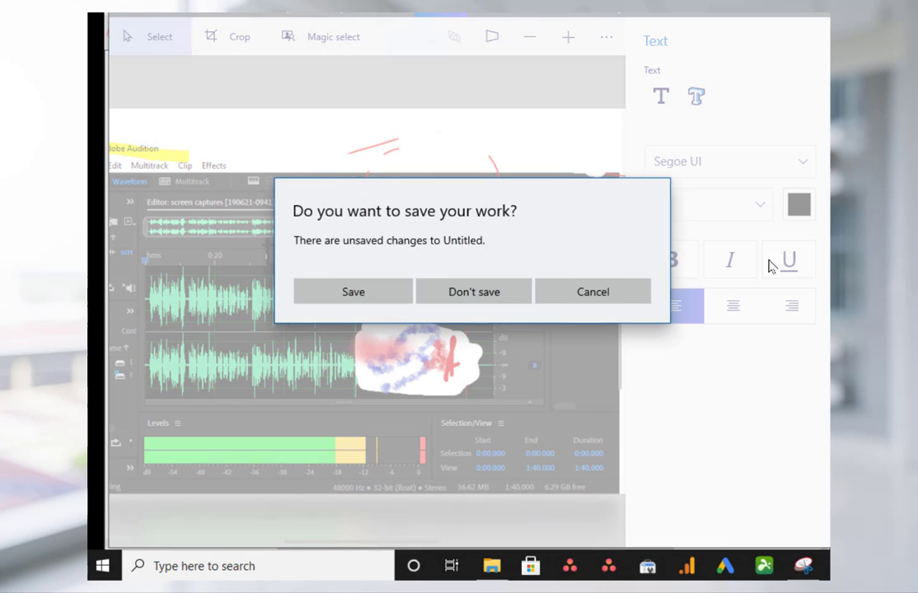
{"action": "left_click", "coordinate": [491, 298]}
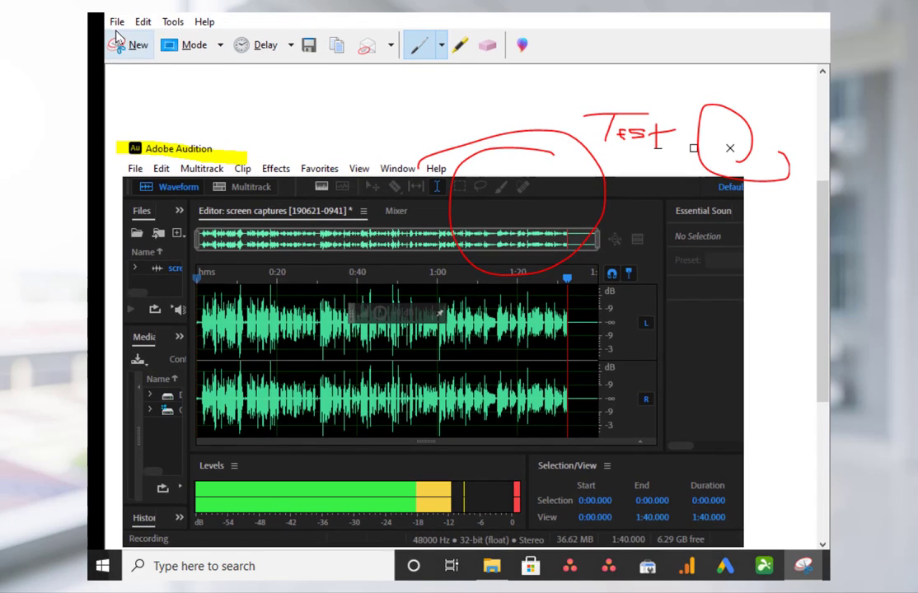
{"action": "left_click", "coordinate": [116, 21]}
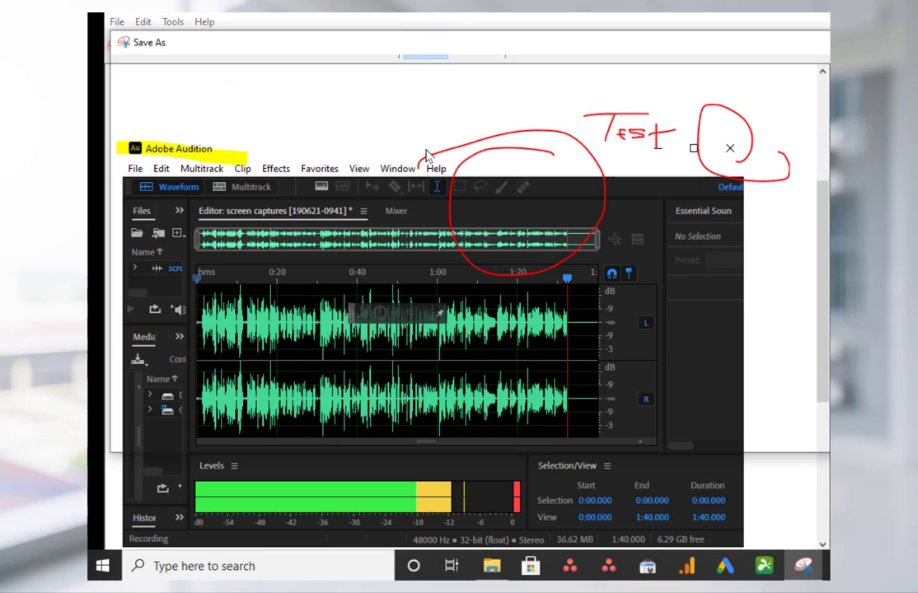
{"action": "left_click", "coordinate": [218, 64]}
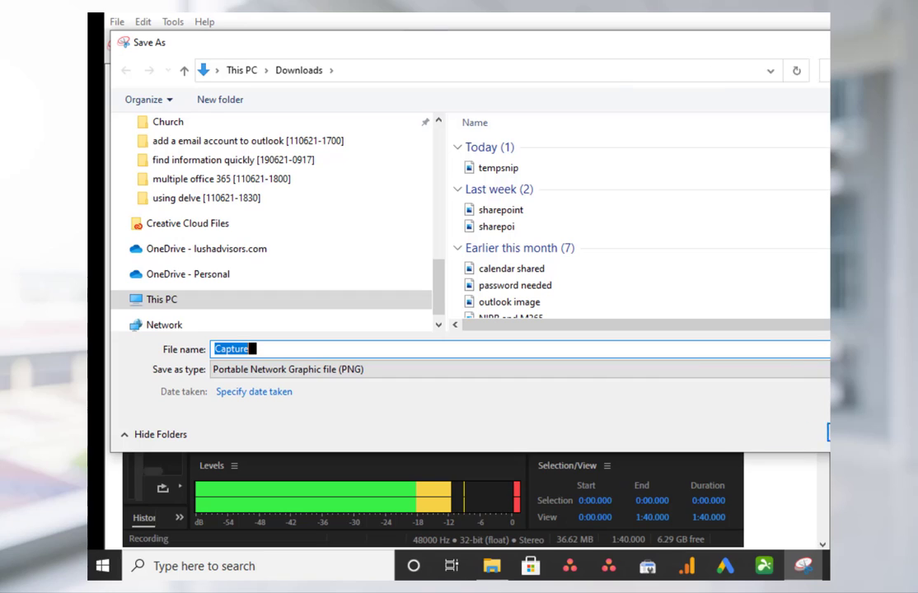
{"action": "left_click", "coordinate": [701, 433]}
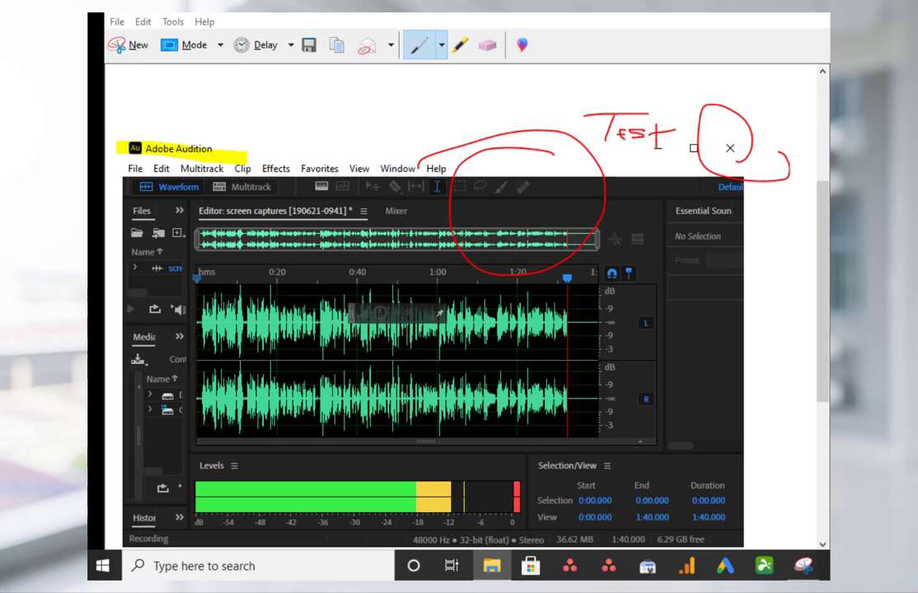
Open the saved Capture image from the Downloads folder to check it, then close it.
{"action": "left_click", "coordinate": [491, 566]}
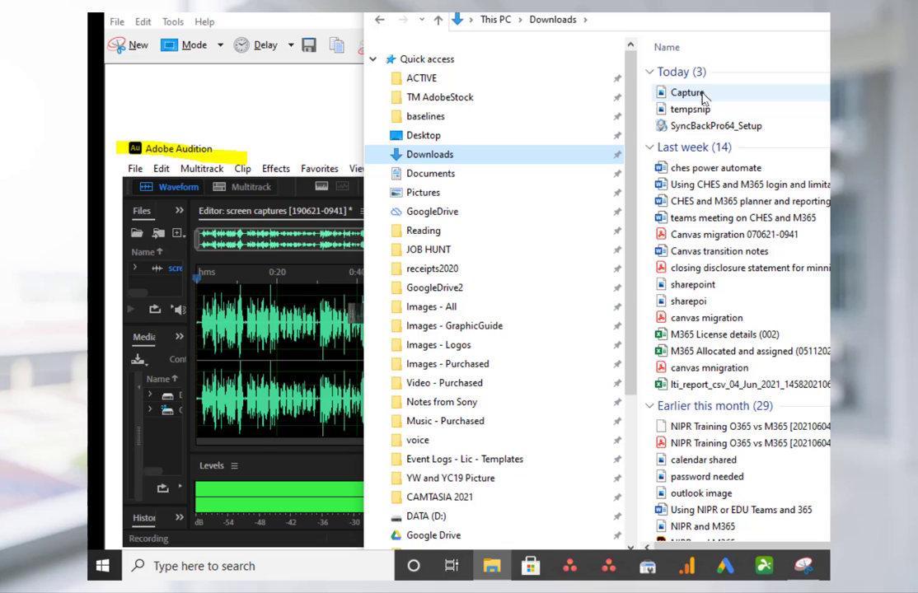
{"action": "double_click", "coordinate": [686, 94]}
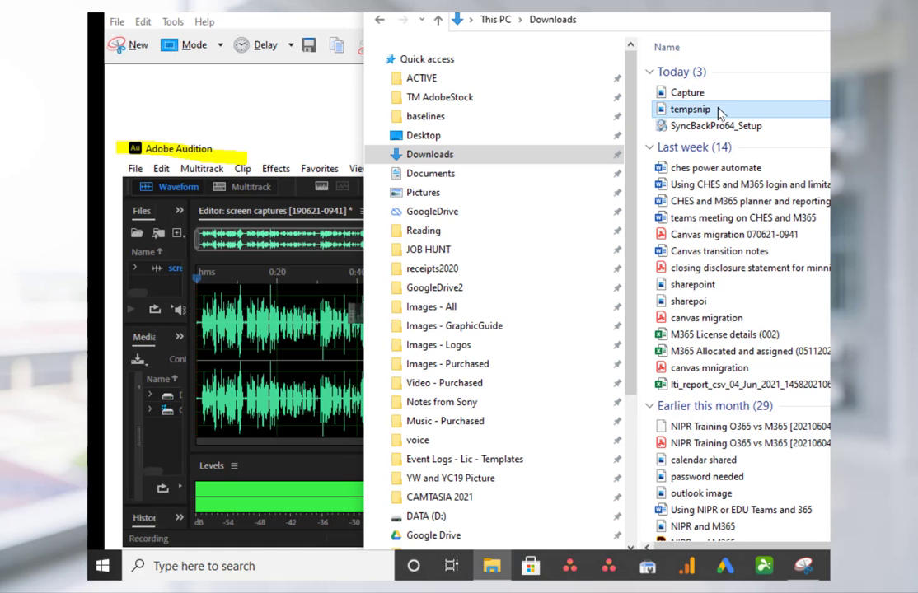
{"action": "left_click", "coordinate": [709, 109]}
Preview the tempsnip image, close it, and return to Snipping Tool.
{"action": "key", "text": "Return"}
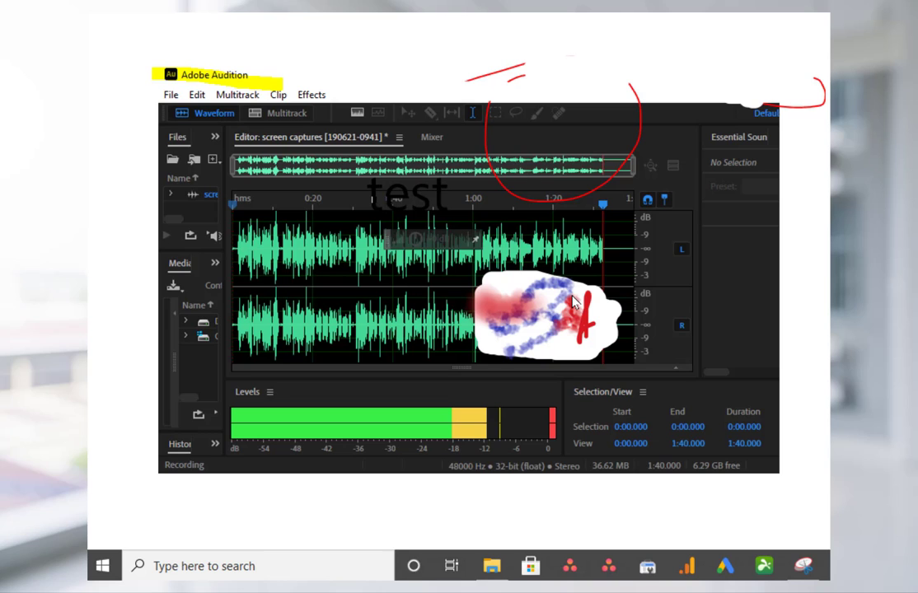
{"action": "key", "text": "alt+F4"}
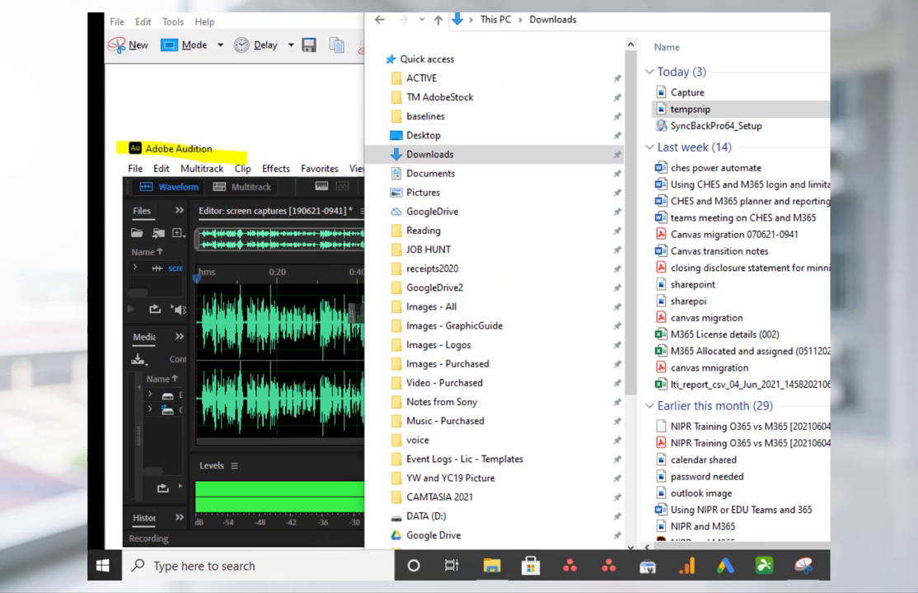
{"action": "key", "text": "alt+Tab"}
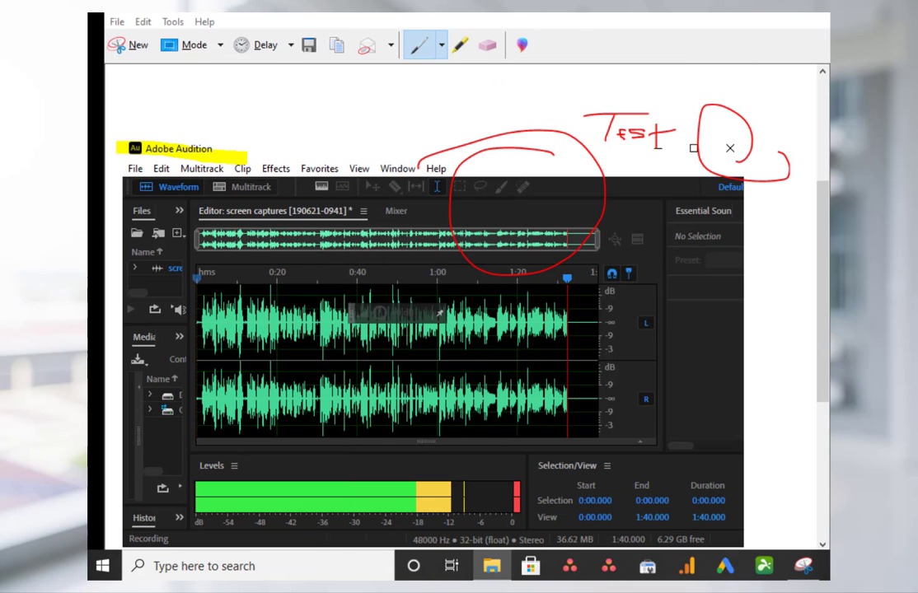